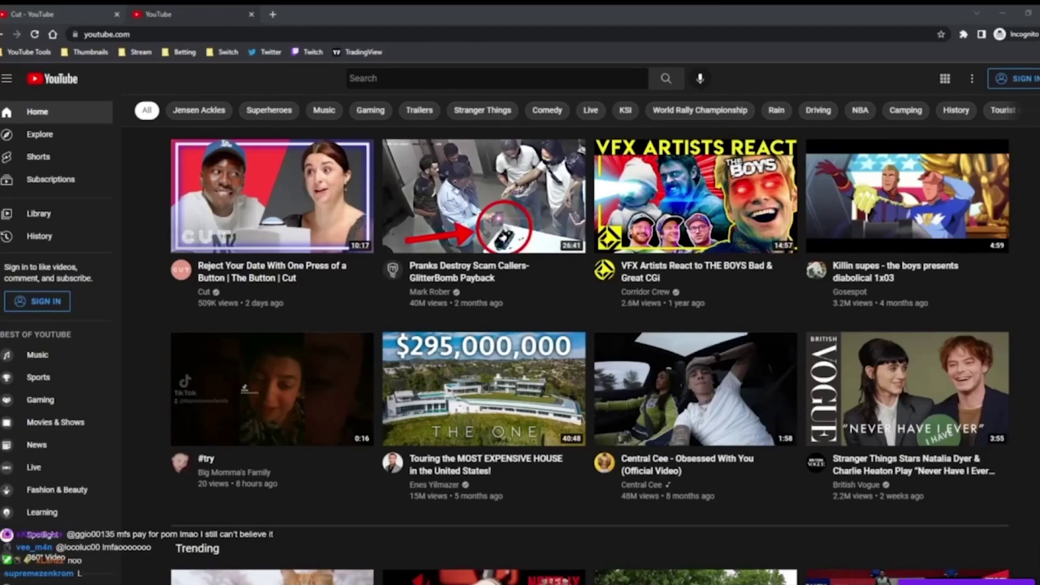
# Open the emoji picker over the YouTube home page and browse the smiley faces.
pyautogui.press('super+period')
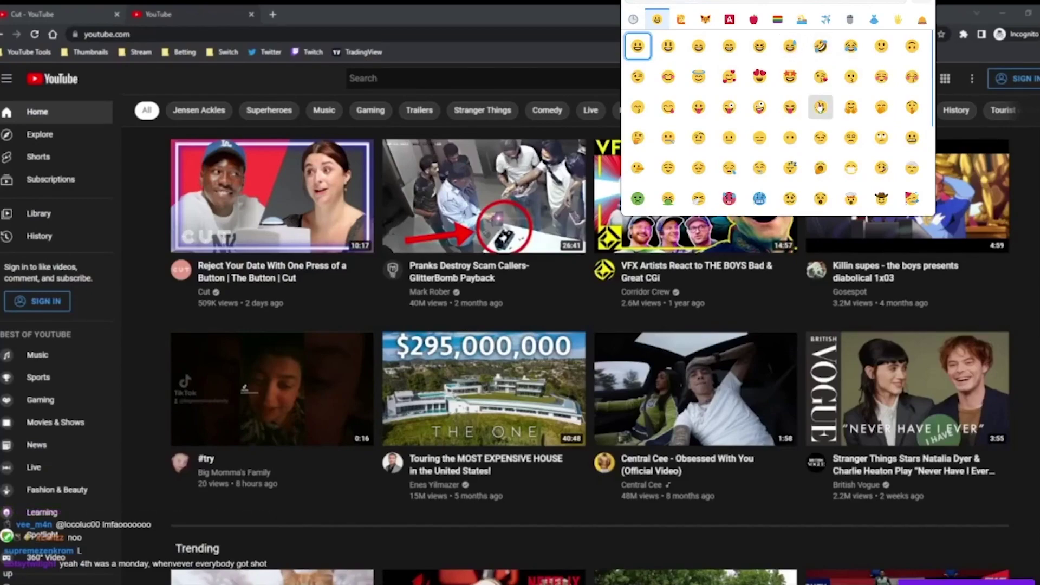
pyautogui.scroll(-1, 819, 106)
pyautogui.scroll(-1, 819, 106)
pyautogui.scroll(-1, 821, 135)
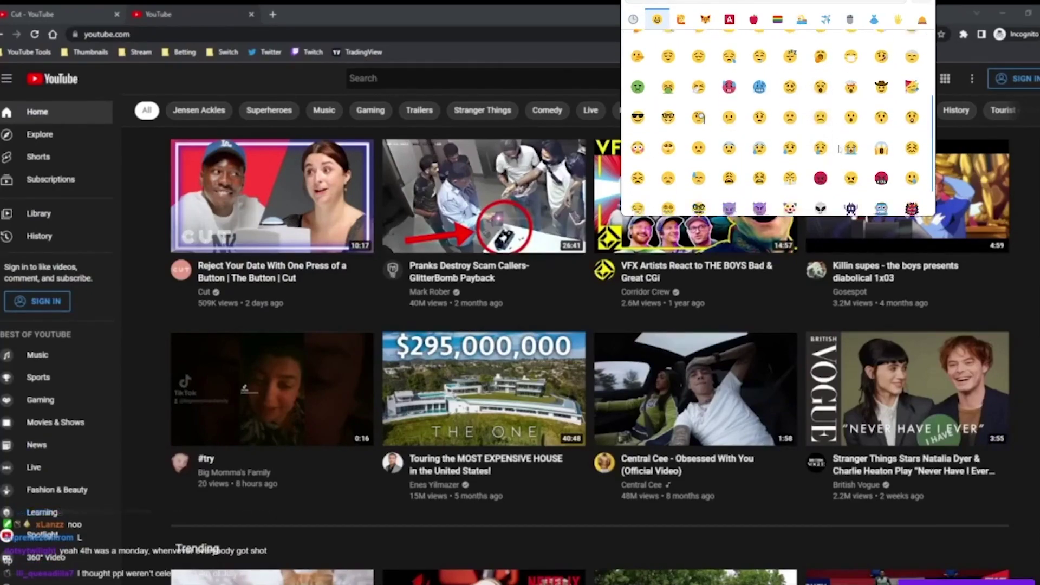
pyautogui.click(820, 130)
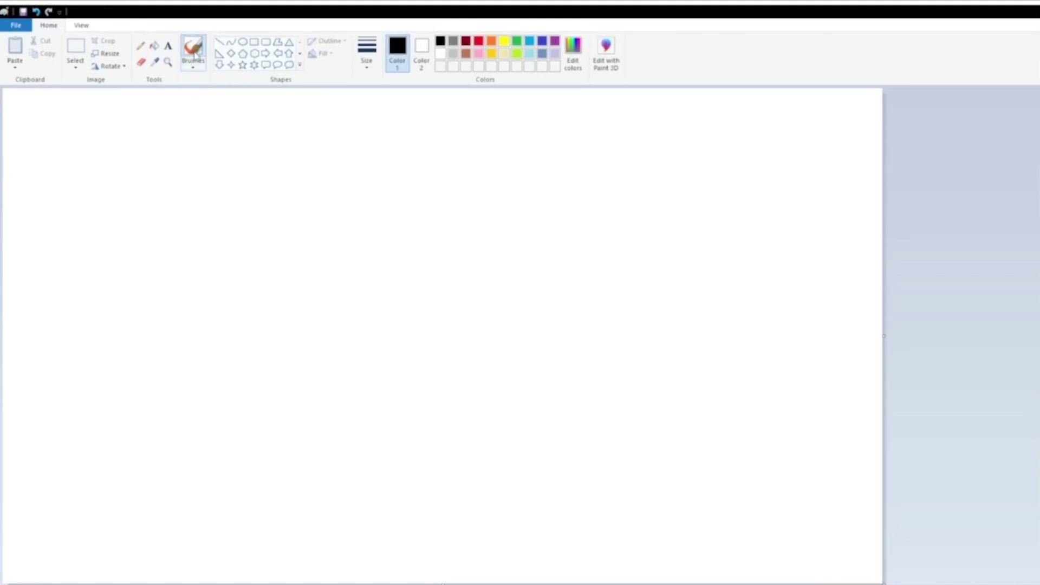
# Switch to Paint and brush a large black open-bottomed rectangle as the house outline across the lower half of the canvas.
pyautogui.click(479, 42)
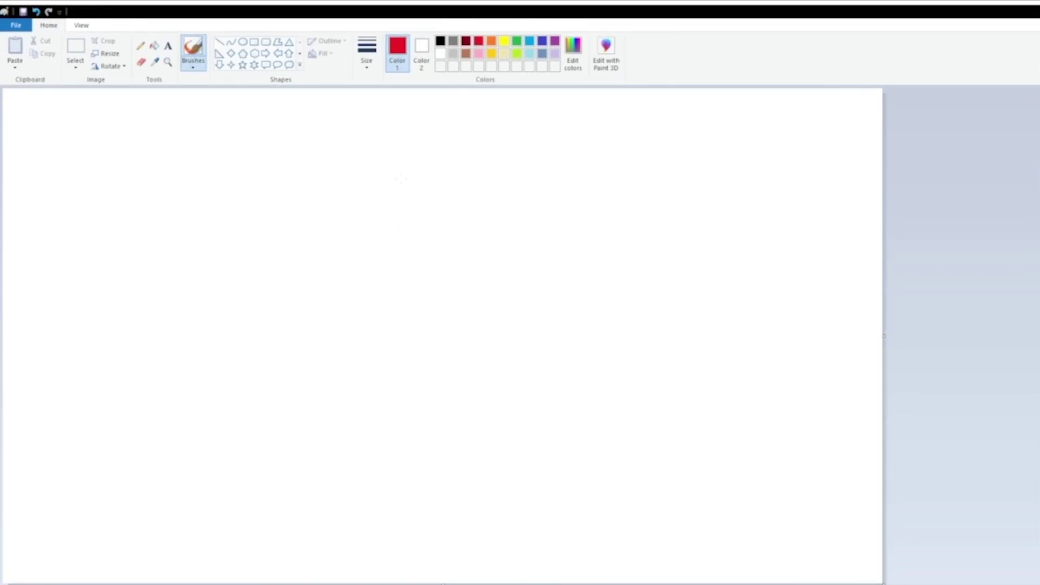
pyautogui.click(440, 42)
pyautogui.moveTo(146, 583)
pyautogui.mouseDown()
pyautogui.moveTo(147, 322)
pyautogui.moveTo(686, 328)
pyautogui.moveTo(738, 465)
pyautogui.moveTo(748, 581)
pyautogui.mouseUp()
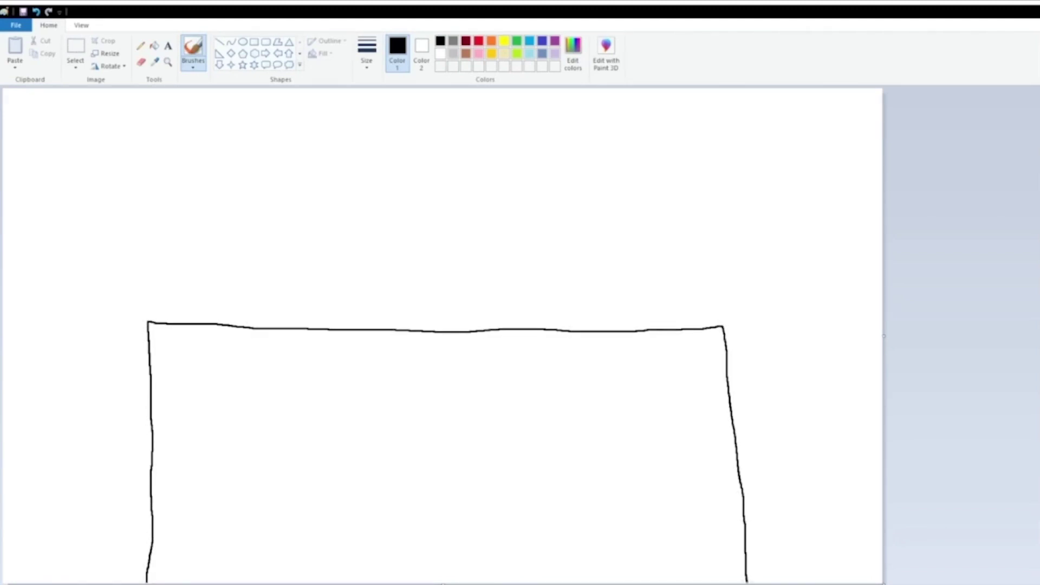
# Handwrite the label "House" in black inside the house outline.
pyautogui.moveTo(187, 413); pyautogui.dragTo(199, 531)
pyautogui.moveTo(221, 418); pyautogui.dragTo(226, 534)
pyautogui.moveTo(192, 497)
pyautogui.mouseDown()
pyautogui.moveTo(298, 490)
pyautogui.moveTo(277, 467)
pyautogui.moveTo(321, 523)
pyautogui.moveTo(347, 472)
pyautogui.moveTo(405, 525)
pyautogui.moveTo(365, 529)
pyautogui.mouseUp()
pyautogui.moveTo(422, 503)
pyautogui.mouseDown()
pyautogui.moveTo(470, 480)
pyautogui.moveTo(423, 496)
pyautogui.moveTo(494, 525)
pyautogui.mouseUp()
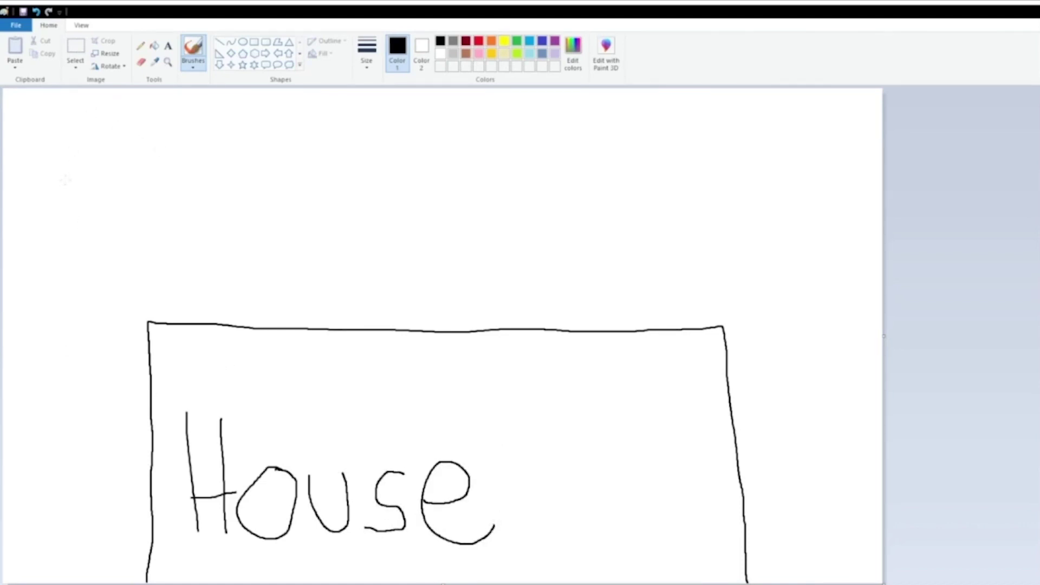
# Try to fill the area around the house outline with green.
pyautogui.click(517, 43)
pyautogui.click(155, 46)
pyautogui.click(242, 177)
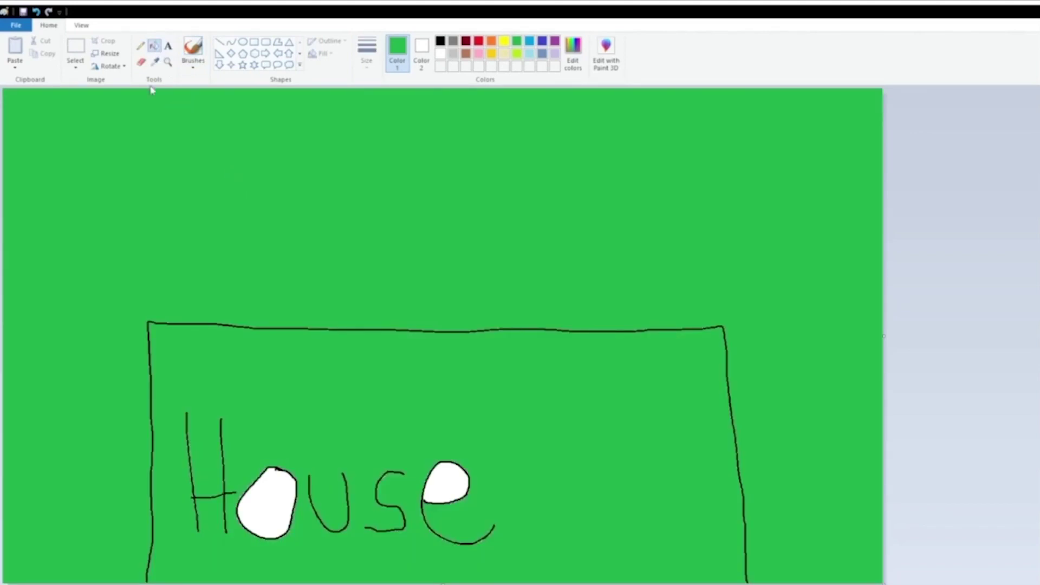
pyautogui.click(36, 12)
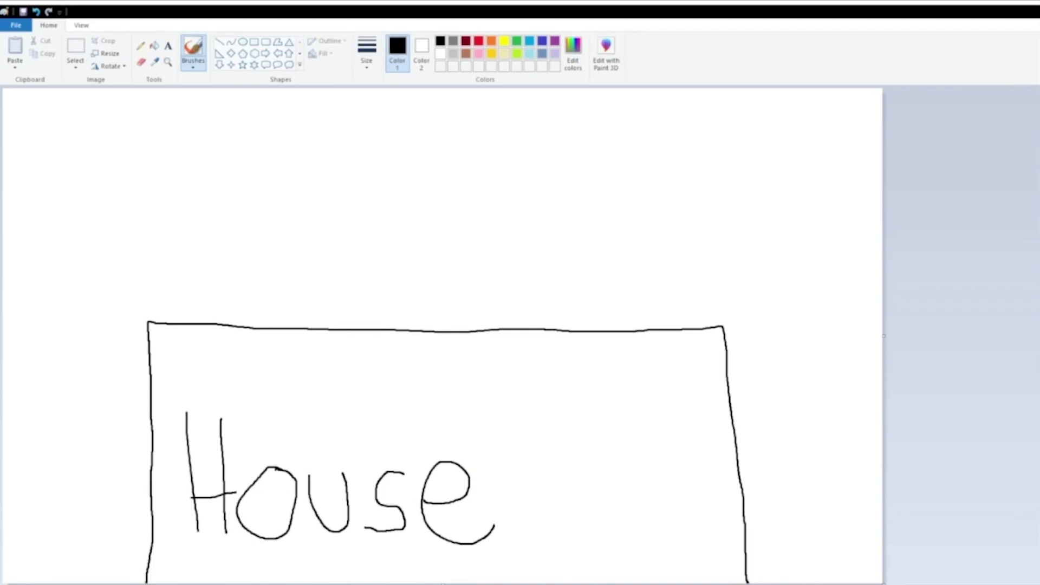
# Fill the area outside the house outline with green, leaving the inside of the house white.
pyautogui.click(154, 46)
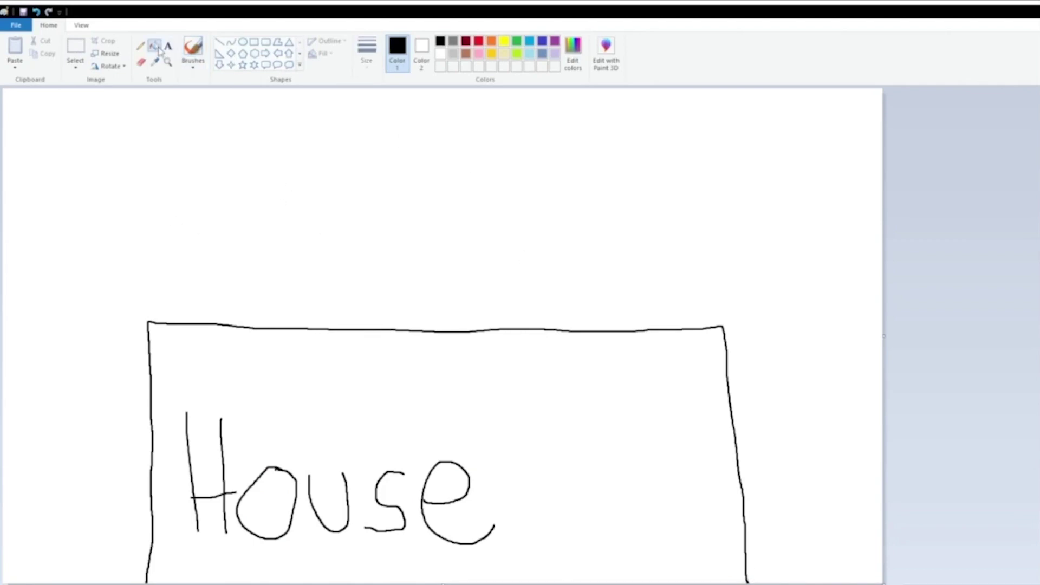
pyautogui.click(516, 41)
pyautogui.click(510, 167)
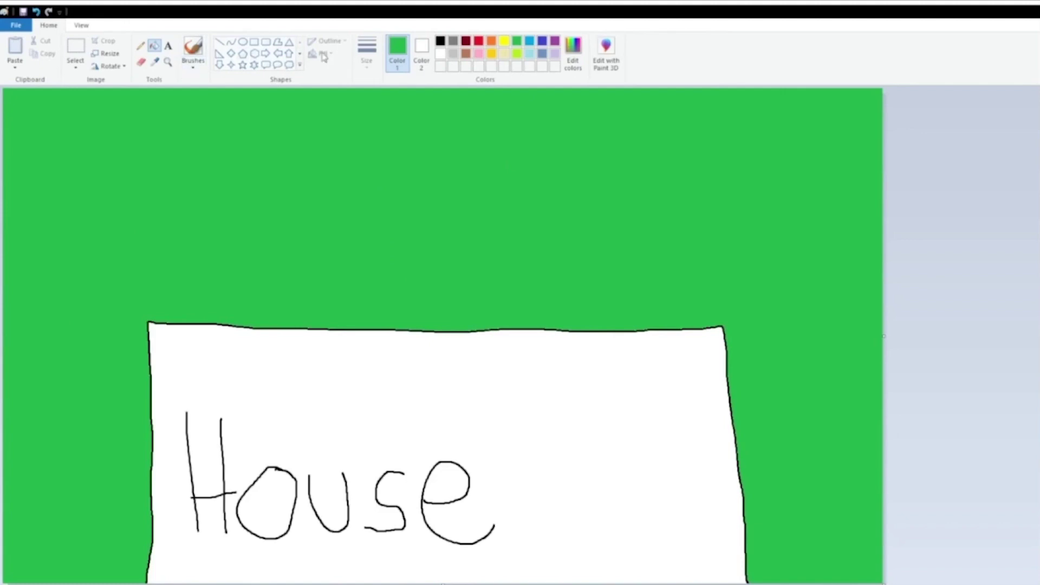
# Brush a tree above the house with a thick brown trunk and a black cloud-shaped crown.
pyautogui.click(441, 42)
pyautogui.click(243, 42)
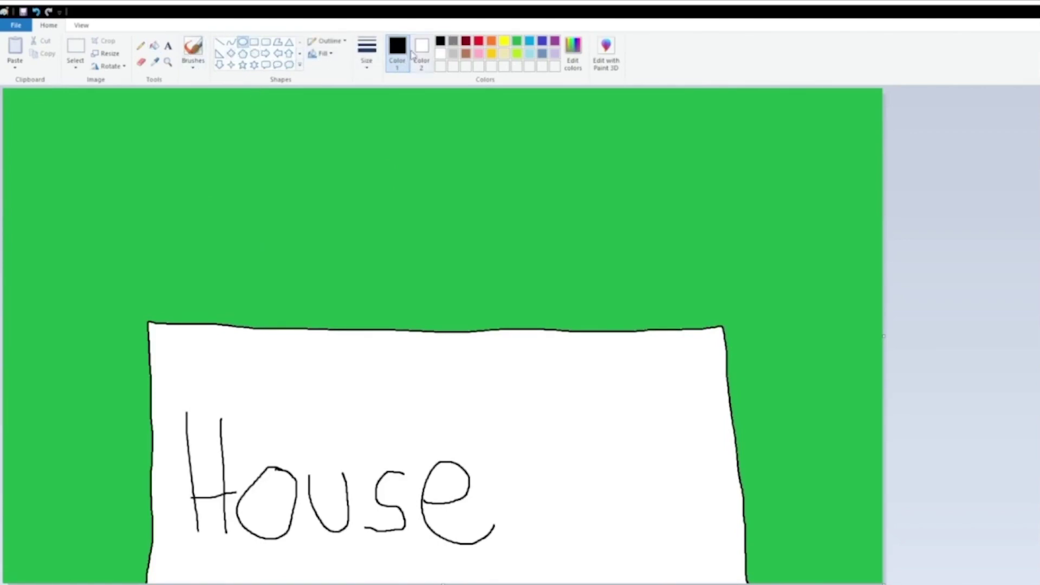
pyautogui.click(198, 62)
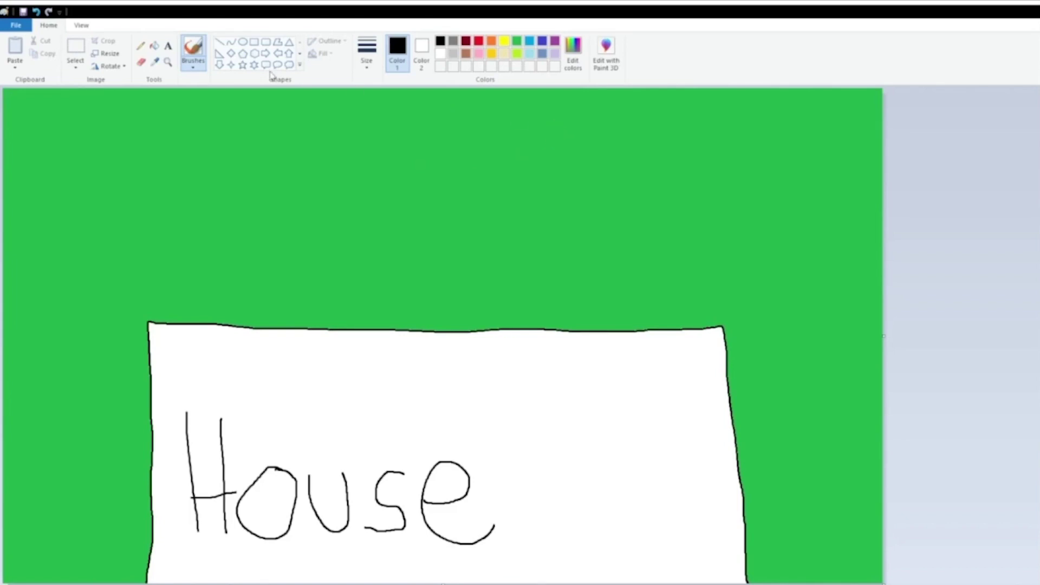
pyautogui.click(466, 53)
pyautogui.click(516, 42)
pyautogui.click(441, 41)
pyautogui.moveTo(415, 92)
pyautogui.mouseDown()
pyautogui.moveTo(444, 110)
pyautogui.moveTo(444, 131)
pyautogui.moveTo(404, 142)
pyautogui.moveTo(389, 129)
pyautogui.moveTo(415, 92)
pyautogui.mouseUp()
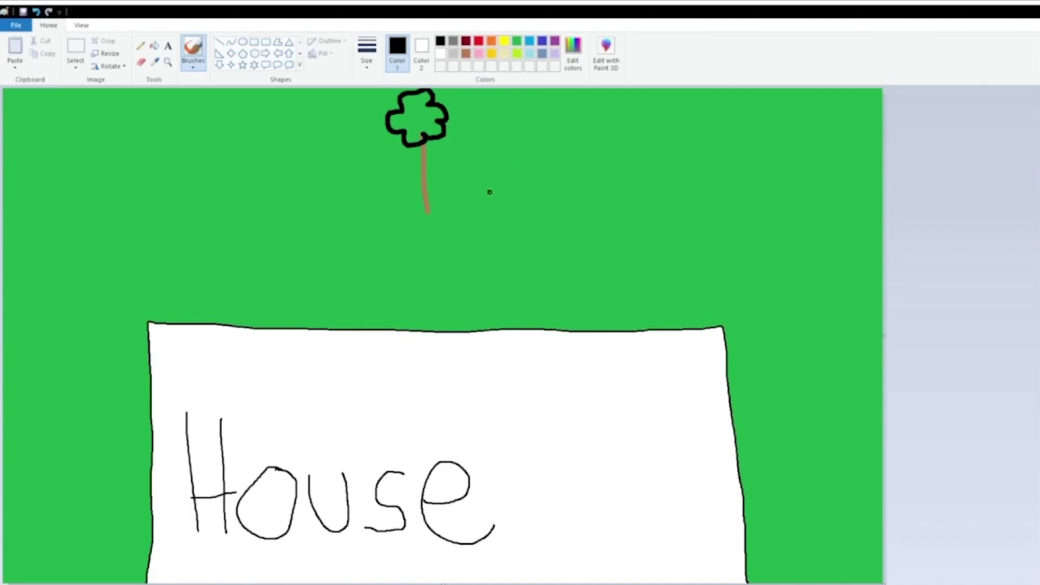
# Draw a small figure beside the tree trunk as a solid black dot with two outstretched arms.
pyautogui.moveTo(495, 192); pyautogui.dragTo(492, 193)
pyautogui.moveTo(496, 190)
pyautogui.mouseDown()
pyautogui.moveTo(511, 181)
pyautogui.moveTo(471, 184)
pyautogui.mouseUp()
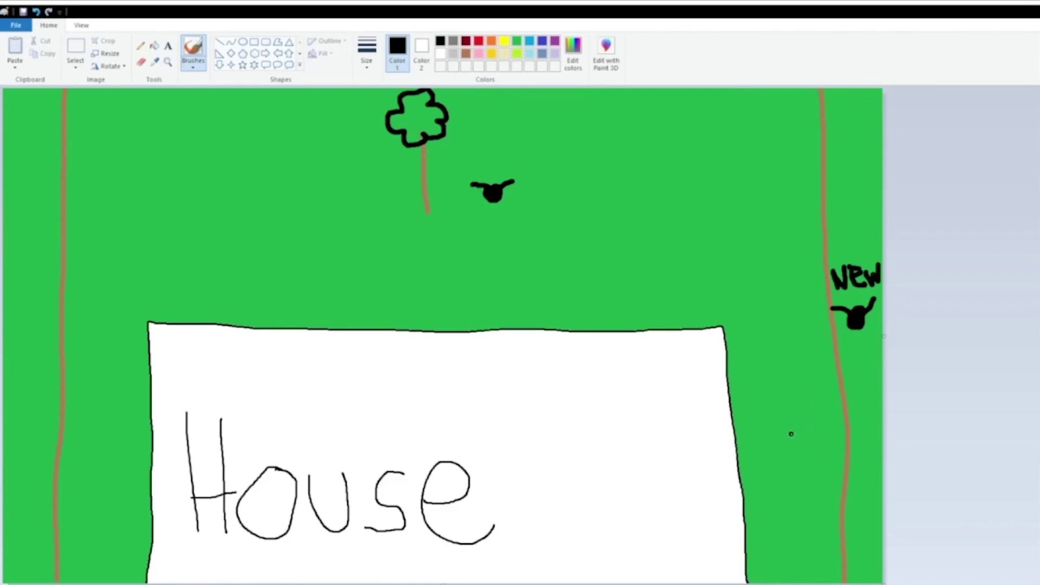
# Draw another black figure with two arms just outside the house's right wall and handwrite "Newest" above it.
pyautogui.moveTo(796, 420)
pyautogui.mouseDown()
pyautogui.moveTo(789, 437)
pyautogui.moveTo(776, 428)
pyautogui.moveTo(813, 412)
pyautogui.moveTo(756, 419)
pyautogui.moveTo(782, 384)
pyautogui.moveTo(783, 401)
pyautogui.moveTo(799, 405)
pyautogui.moveTo(800, 389)
pyautogui.moveTo(854, 400)
pyautogui.moveTo(841, 408)
pyautogui.moveTo(862, 408)
pyautogui.moveTo(869, 390)
pyautogui.mouseUp()
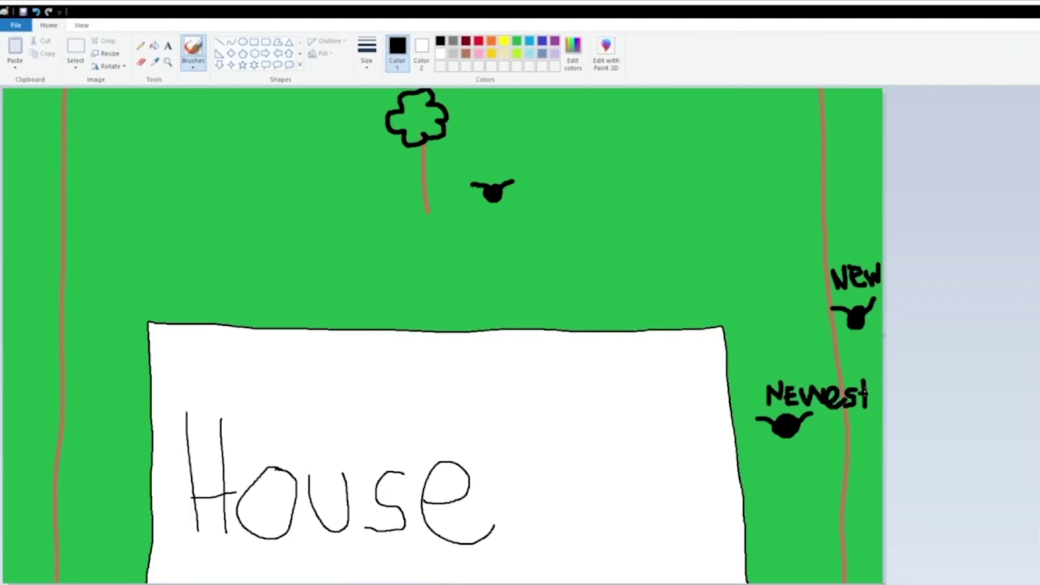
pyautogui.click(881, 395)
pyautogui.hotkey('ctrl', 'z')
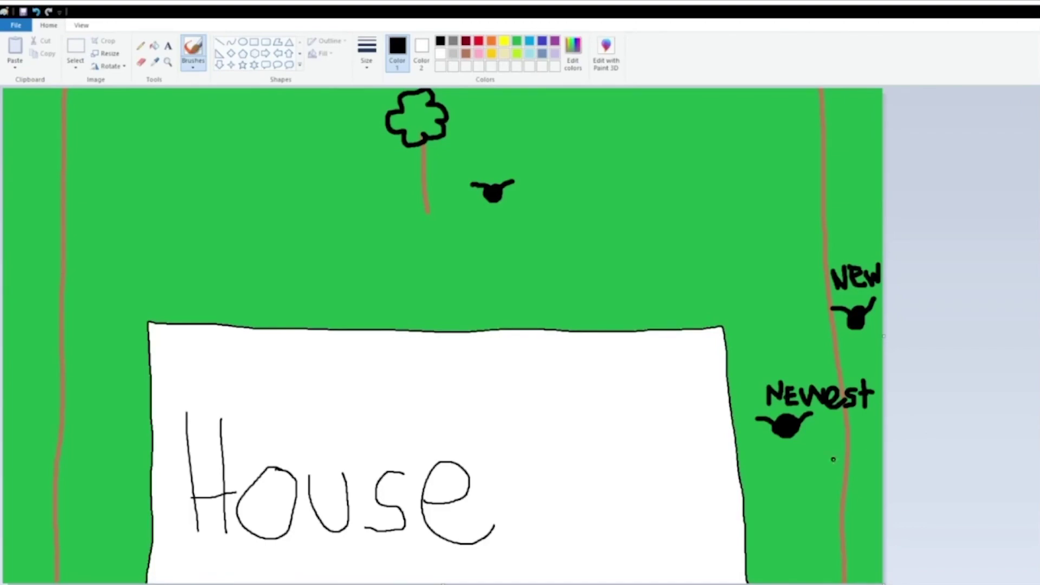